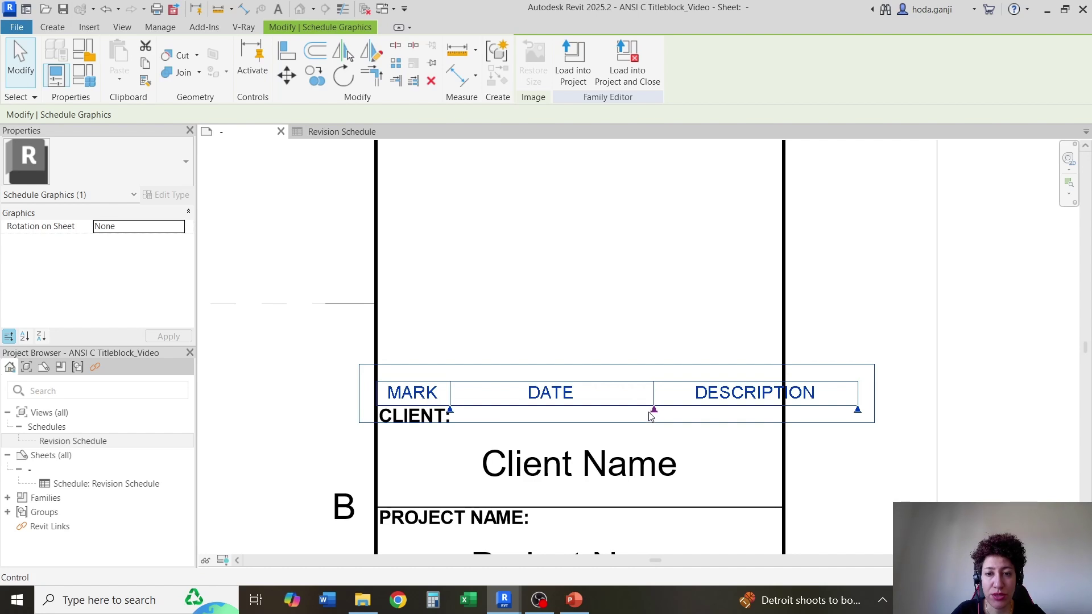
- Narrow the MARK column and widen DESCRIPTION so the revision schedule reaches the title block border
left_click_drag(654, 409, 528, 411)
scroll(796, 426, "up", 5)
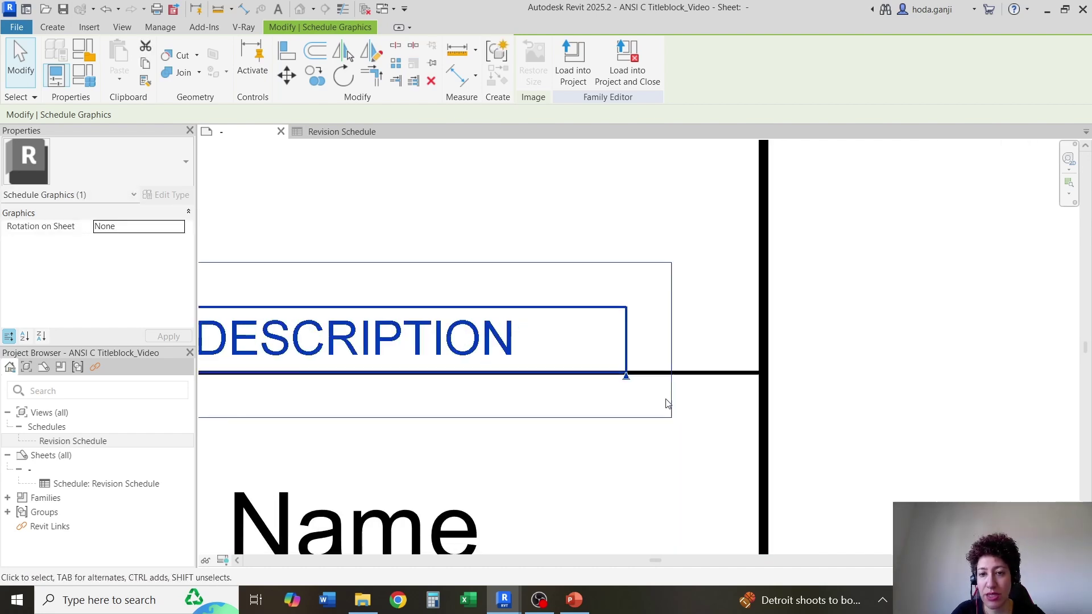
left_click_drag(627, 376, 762, 389)
left_click(843, 390)
scroll(695, 322, "up", 3)
left_click(573, 363)
left_click_drag(581, 379, 629, 381)
scroll(668, 396, "down", 4)
scroll(361, 297, "up", 5)
scroll(428, 438, "down", 4)
left_click(783, 382)
- Briefly open the Revision Schedule view and close it again
scroll(533, 293, "down", 3)
scroll(612, 223, "up", 6)
left_click(341, 131)
left_click(390, 131)
- Measure the Key Plan box's width and height with temporary aligned dimensions (DI)
key("d")
key("i")
left_click(385, 299)
left_click(745, 317)
key("Escape")
left_click(684, 219)
left_click(690, 440)
key("Escape")
- Create a new family from English-Imperial > Annotations > Generic Annotation.rft
key("Escape")
left_click(27, 9)
left_click(86, 255)
double_click(525, 113)
left_click(514, 73)
double_click(514, 74)
left_click(505, 180)
left_click(766, 466)
- Draw a rectangle with <Invisible lines> starting at the reference planes' intersection
left_click(110, 55)
left_click(541, 48)
left_click(662, 69)
left_click(664, 104)
left_click(561, 321)
left_click(698, 213)
scroll(696, 231, "up", 3)
key("Escape")
key("Escape")
- Set project length units (UN) to Inches, rounded to 2 decimal places with the inch symbol
key("u")
key("n")
left_click(434, 162)
left_click(671, 88)
left_click(664, 127)
left_click(586, 123)
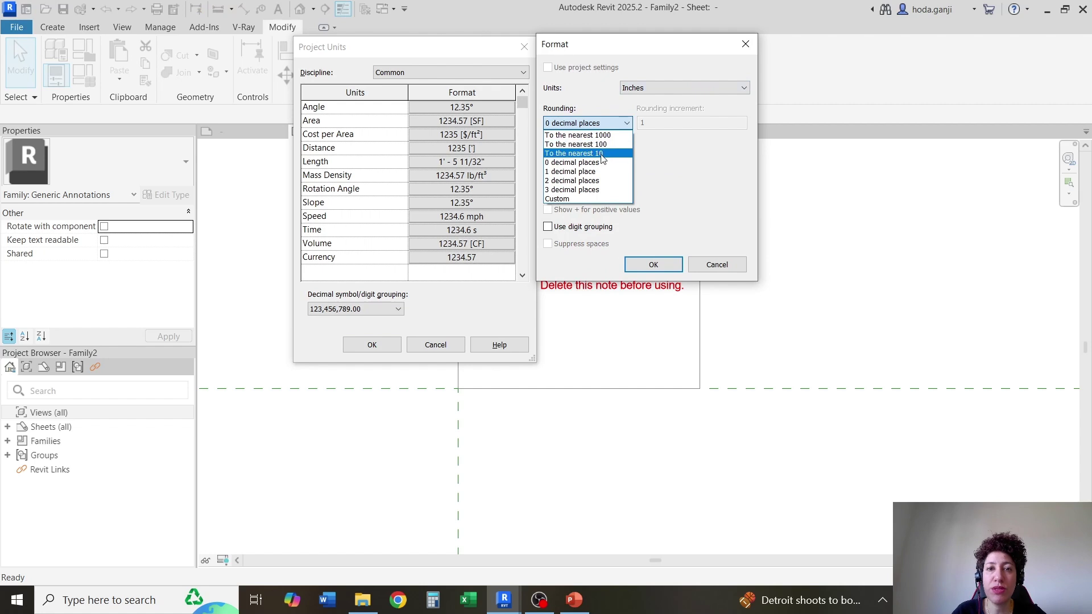
left_click(596, 161)
left_click(596, 157)
left_click(594, 169)
left_click(637, 265)
left_click(372, 345)
- Size the rectangle to 2.00" wide and 1.25" high
left_click(699, 347)
left_click(587, 415)
type("2")
key("Return")
left_click(512, 199)
left_click(649, 293)
type("1.")
key("Return")
- Move the rectangle so its corner sits on the reference planes' intersection
key("Tab")
left_click(477, 284)
left_click(287, 76)
left_click(542, 389)
left_click(458, 389)
left_click(287, 76)
left_click(375, 336)
left_click(374, 388)
key("Escape")
- Delete the red placeholder note and verify the rectangle's position
left_click(577, 263)
key("Delete")
scroll(376, 415, "up", 2)
key("Tab")
left_click(368, 410)
left_click(349, 467)
scroll(335, 462, "up", 2)
- Insert the Neighborhood image and place it in the family
left_click(90, 27)
scroll(561, 204, "down", 1)
scroll(565, 199, "up", 2)
left_click(511, 78)
left_click(509, 103)
left_click(780, 467)
scroll(506, 313, "down", 5)
left_click(671, 233)
scroll(512, 309, "up", 5)
- Move the image down and to the left near the reference planes
left_click(286, 75)
left_click(456, 412)
left_click(383, 458)
scroll(383, 435, "down", 3)
scroll(385, 428, "up", 2)
- Scale the image graphically to 2.00" wide from its bottom-left corner
left_click(413, 67)
left_click(550, 55)
left_click(382, 442)
left_click(939, 442)
scroll(403, 452, "up", 4)
left_click(527, 411)
scroll(359, 392, "up", 3)
- Move the image to centre it on the horizontal reference plane
left_click(289, 71)
left_click(760, 307)
left_click(760, 294)
left_click(799, 357)
scroll(394, 151, "up", 1)
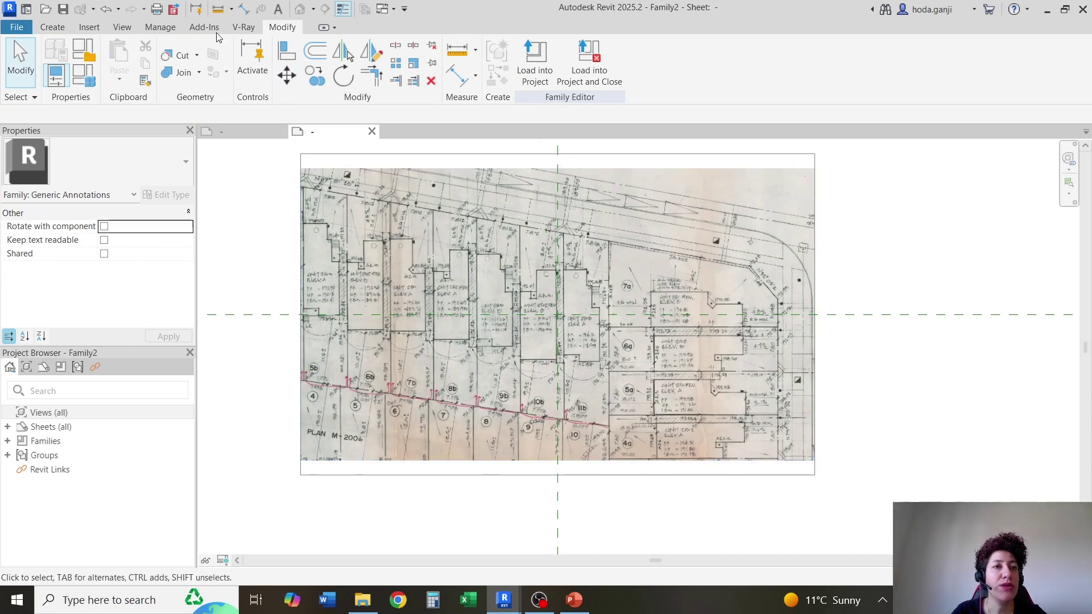
- In Object Styles, add a Grey Lines subcategory under Generic Annotations with medium grey colour
left_click(168, 32)
left_click(96, 62)
left_click(603, 448)
key("BackSpace")
key("BackSpace")
key("BackSpace")
key("Caps_Lock")
type("Grey")
left_click(537, 336)
left_click(472, 229)
left_click(458, 273)
left_click(607, 421)
left_click(613, 482)
- Draw a Grey Lines line along the site plan's diagonal top property line to its top-left corner
left_click(54, 27)
left_click(115, 57)
left_click(666, 69)
left_click(652, 118)
scroll(757, 279, "up", 2)
left_click(740, 271)
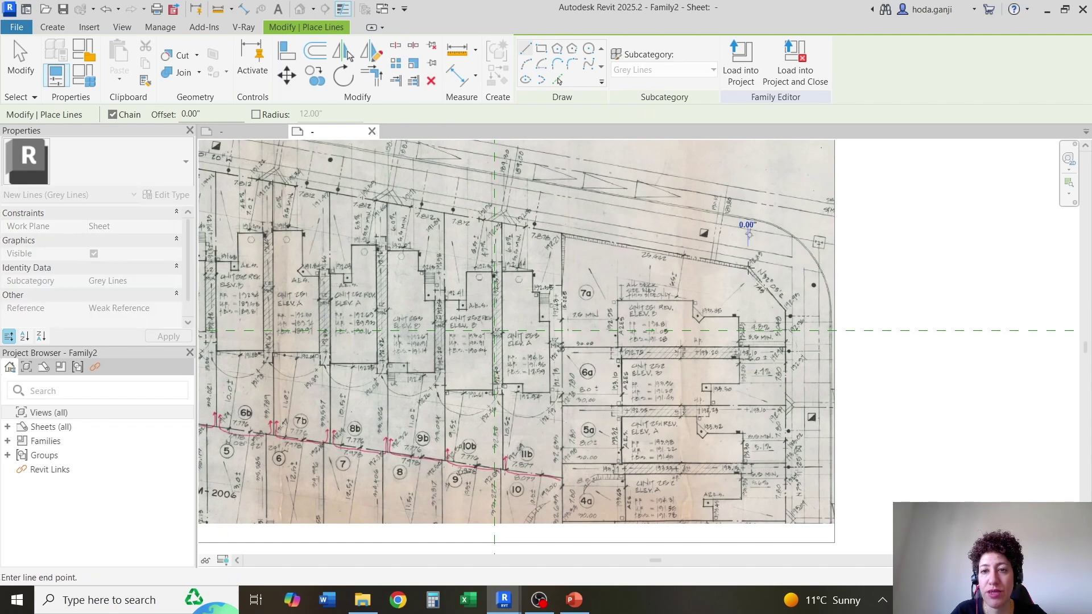
scroll(739, 272, "down", 3)
scroll(482, 203, "up", 4)
scroll(294, 186, "up", 3)
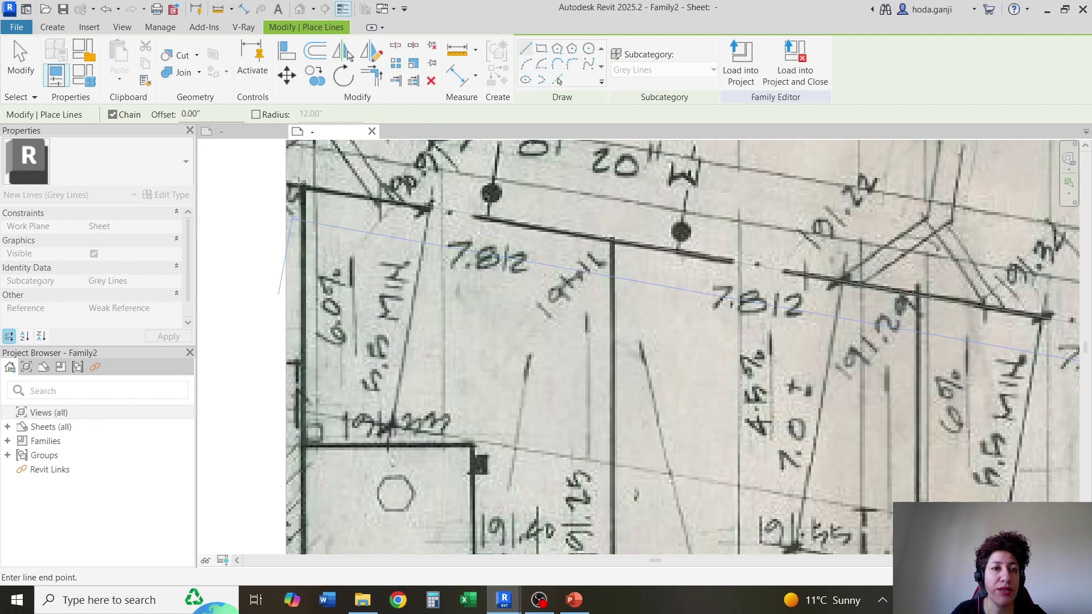
left_click(328, 201)
scroll(328, 201, "down", 2)
key("Escape")
scroll(328, 193, "down", 2)
key("Escape")
scroll(500, 298, "down", 3)
key("Escape")
scroll(638, 319, "up", 2)
left_click(645, 267)
key("Escape")
- Set the Grey Lines projection line weight to 2 in Object Styles
left_click(159, 27)
left_click(96, 63)
left_click(419, 228)
type("2")
left_click(595, 368)
left_click(619, 481)
scroll(375, 234, "up", 6)
key("Escape")
left_click(53, 27)
- Draw a chain of grey lines from lot 5b's corner through the lot-line corners
left_click(117, 67)
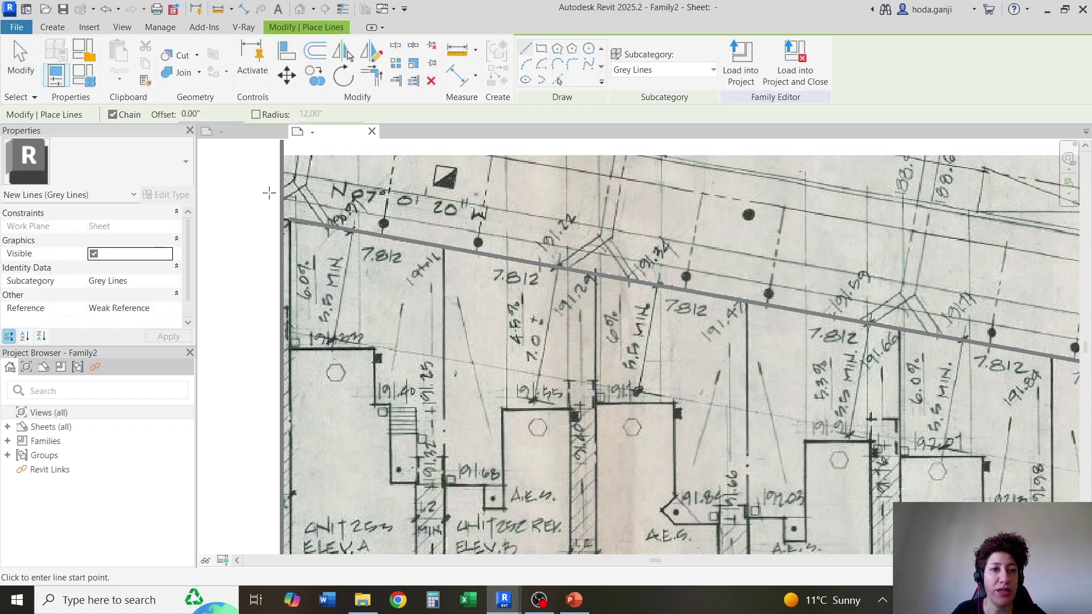
scroll(245, 219, "down", 6)
left_click(322, 172)
scroll(288, 322, "up", 5)
scroll(285, 419, "up", 4)
left_click(285, 419)
scroll(245, 361, "down", 5)
scroll(625, 405, "up", 5)
scroll(625, 405, "up", 3)
left_click(548, 409)
scroll(534, 398, "down", 6)
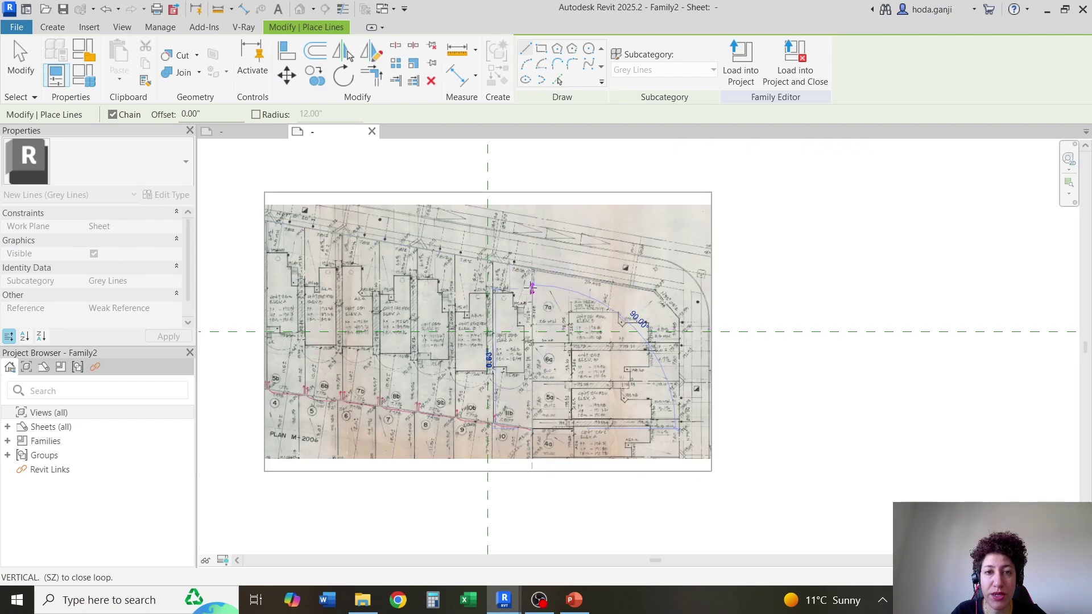
scroll(529, 267, "up", 5)
left_click(530, 267)
scroll(530, 341, "down", 5)
scroll(505, 422, "up", 5)
key("Escape")
key("Escape")
- Extend the bottom end of the vertical grey line
left_click(505, 422)
scroll(506, 429, "up", 3)
left_click(512, 488)
scroll(492, 488, "up", 3)
left_click_drag(492, 484, 492, 484)
key("Escape")
- Continue grey lines from the vertical line's bottom end to the corner, closing the outline loop
left_click(57, 27)
left_click(116, 57)
left_click(492, 486)
scroll(421, 523, "down", 3)
scroll(421, 524, "down", 3)
scroll(705, 523, "up", 4)
scroll(705, 525, "down", 2)
scroll(659, 472, "up", 2)
scroll(668, 370, "up", 2)
left_click(671, 344)
scroll(644, 297, "up", 2)
left_click(526, 198)
scroll(418, 227, "down", 5)
scroll(320, 282, "up", 2)
- Draw two vertical grey lines from the top edge down toward the bottom
left_click(392, 220)
key("Escape")
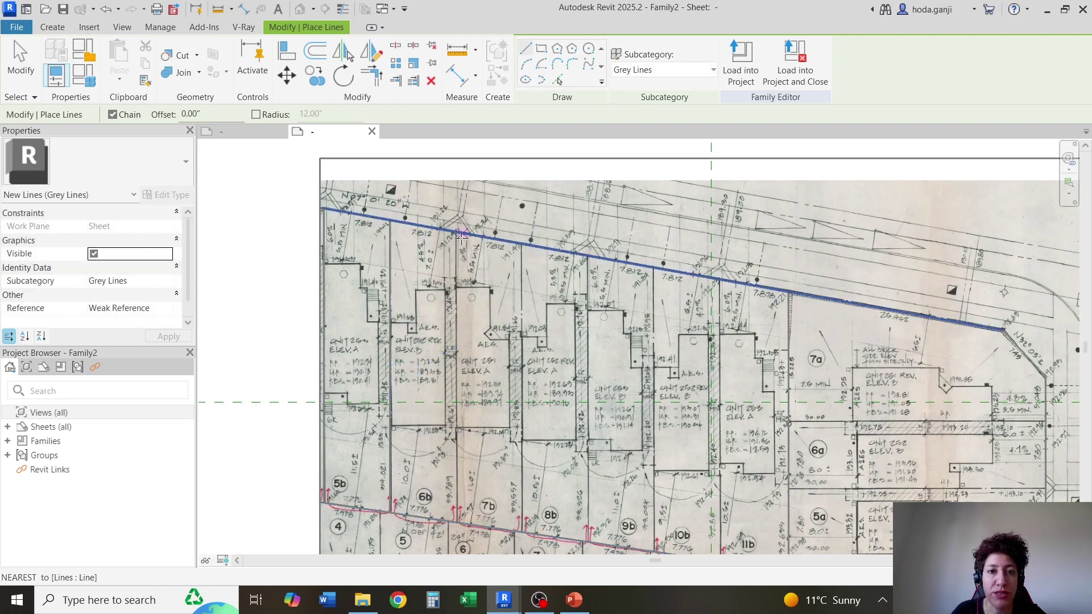
left_click(458, 232)
left_click(454, 522)
key("Escape")
left_click(519, 244)
left_click(521, 524)
key("Escape")
- Try starting further lines on the top boundary and vertical lines, cancelling each
left_click(585, 256)
key("Escape")
scroll(618, 243, "down", 1)
left_click(618, 253)
key("Escape")
scroll(482, 330, "down", 2)
scroll(662, 405, "up", 3)
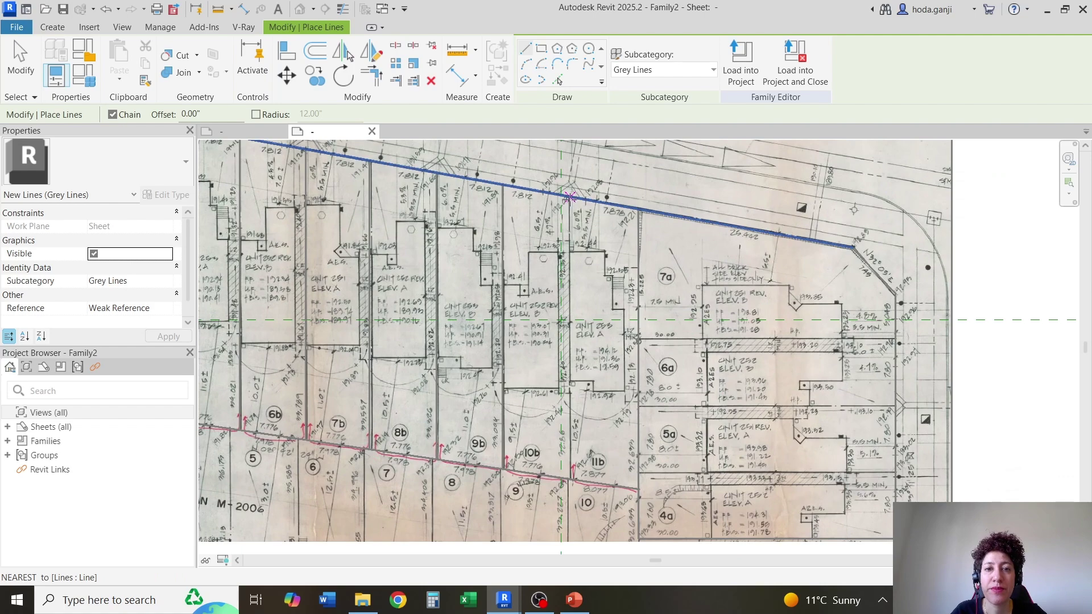
scroll(478, 313, "down", 2)
scroll(651, 365, "up", 2)
scroll(632, 337, "up", 2)
left_click(466, 325)
key("Escape")
scroll(635, 242, "down", 2)
scroll(610, 324, "up", 2)
left_click(476, 385)
key("Escape")
scroll(682, 386, "down", 2)
scroll(477, 408, "up", 2)
- Draw a horizontal grey line between the left and right vertical lines
left_click(476, 410)
left_click(864, 410)
scroll(683, 450, "down", 2)
key("Escape")
key("Escape")
scroll(729, 187, "up", 2)
- Sketch a rectangular filled region with Invisible lines boundary over lot 7a and finish it
left_click(54, 27)
left_click(306, 62)
left_click(703, 69)
left_click(680, 103)
left_click(573, 51)
left_click(520, 365)
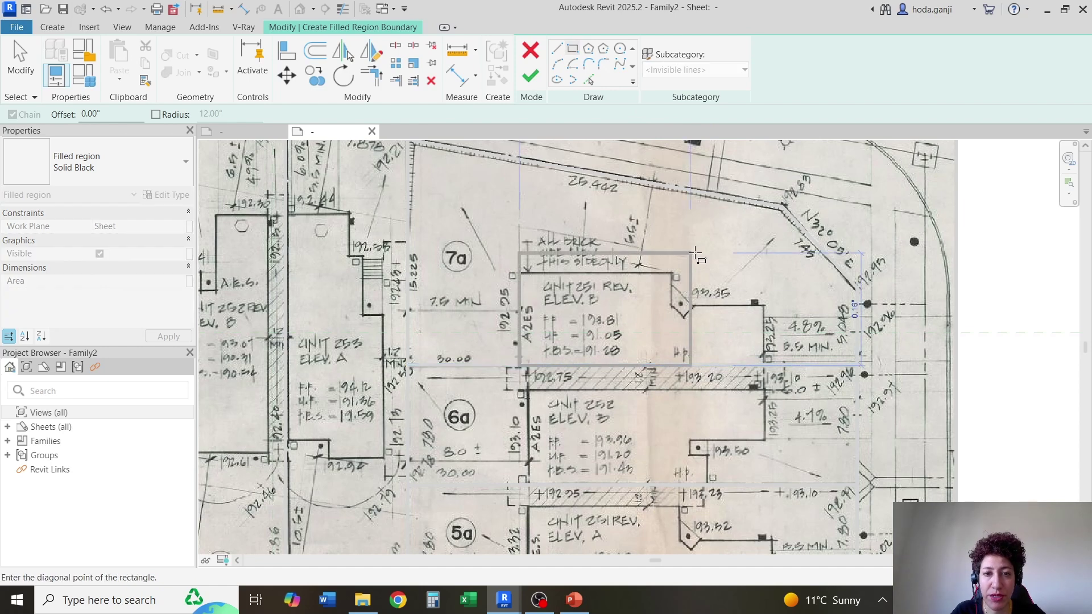
left_click(764, 274)
left_click(530, 76)
key("Escape")
- Toggle Thin Lines with TL and select the sheet's right edge line
key("t")
key("l")
scroll(881, 292, "down", 2)
scroll(881, 199, "down", 3)
left_click(906, 149)
scroll(842, 478, "down", 2)
scroll(855, 406, "up", 2)
- Toggle thin lines again and purge only Neighborhood.JPG via Purge Unused
key("Escape")
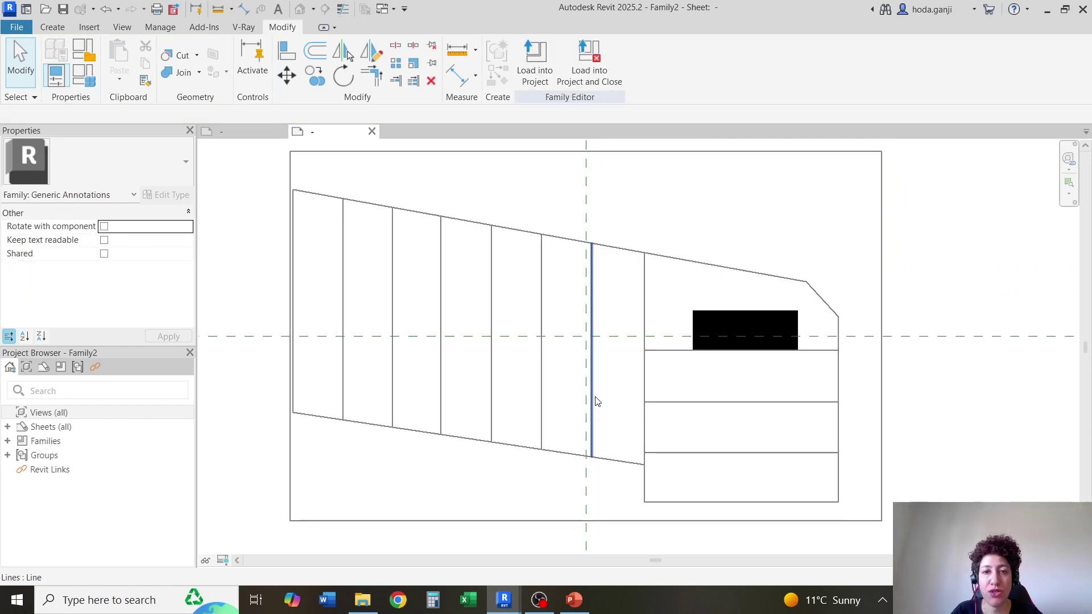
key("t")
key("l")
left_click(160, 26)
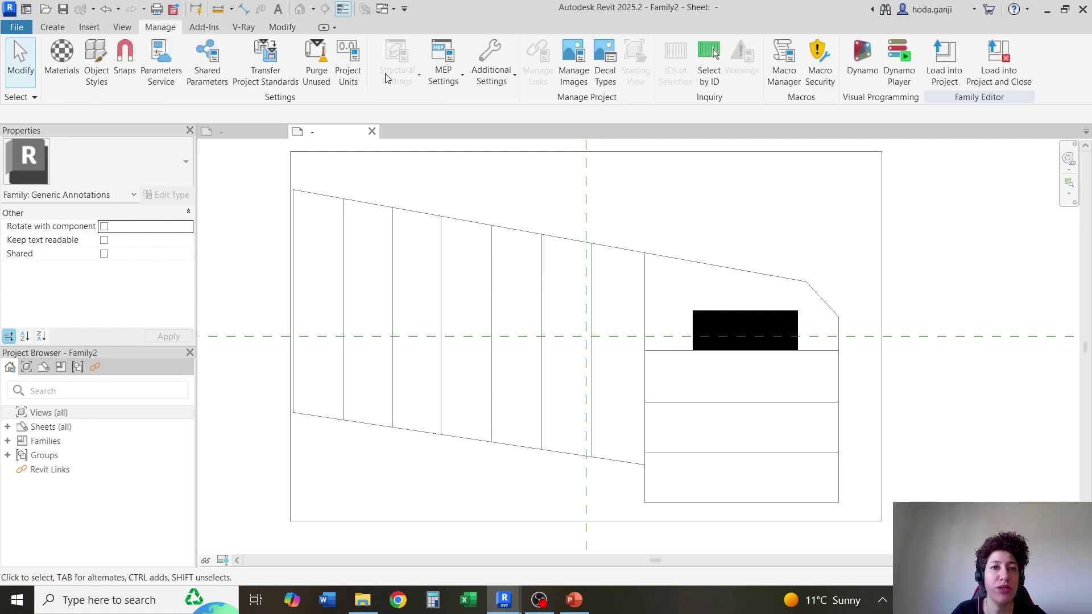
left_click(316, 56)
left_click(621, 128)
left_click(331, 123)
left_click(346, 134)
left_click(395, 145)
left_click(589, 483)
- Save the family as Key Plan_Video
key("ctrl+s")
left_click(845, 430)
left_click(637, 399)
left_click(771, 451)
- Window-select every key plan element and nudge it one step right and one step down
scroll(543, 347, "down", 3)
left_click(491, 338)
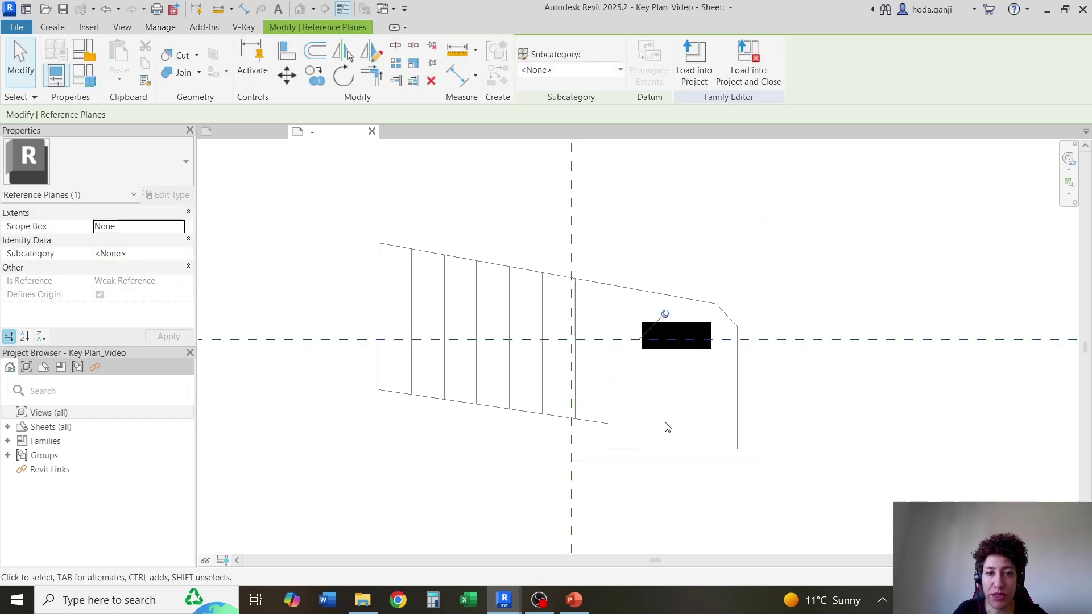
left_click(334, 259)
left_click_drag(316, 233, 754, 458)
key("Right")
key("Right")
key("Right")
key("Right")
key("Down")
scroll(517, 326, "up", 1)
left_click(883, 427)
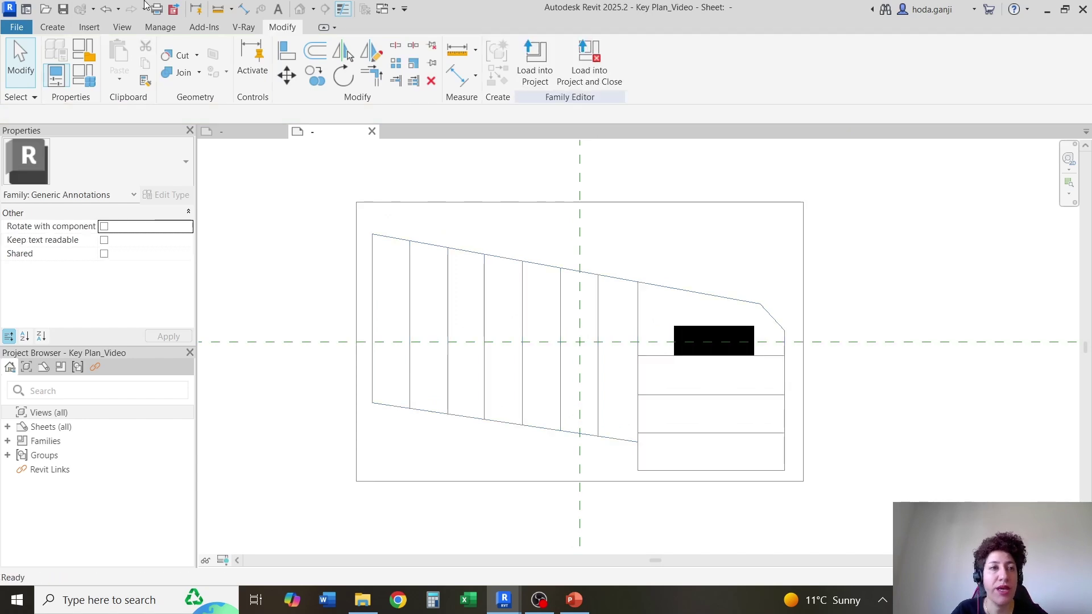
- Place a 3/32" text note reading 'Area of Work' above the key plan
left_click(45, 26)
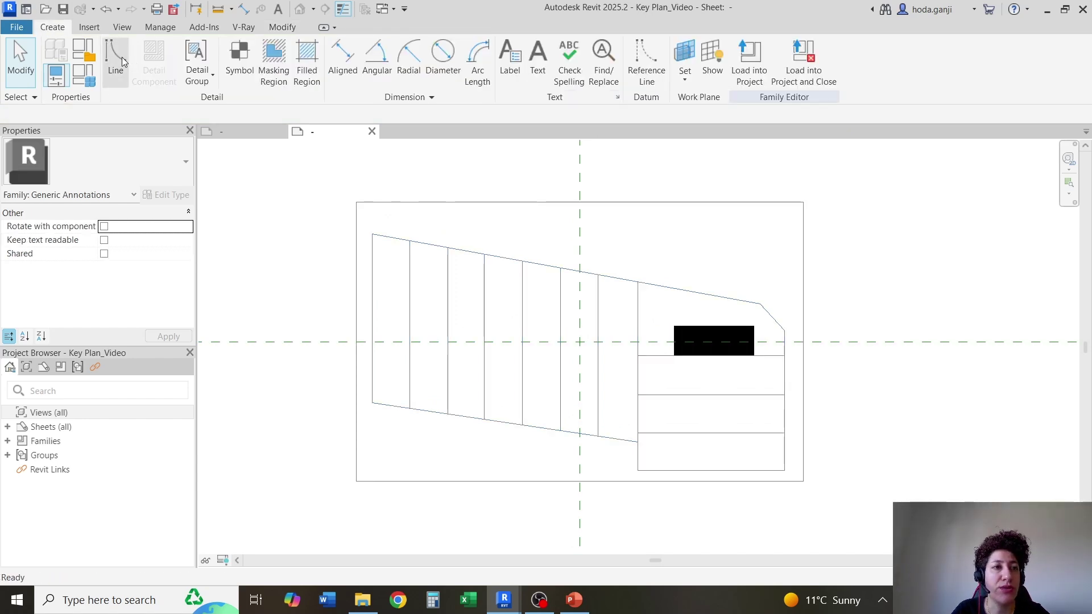
left_click(537, 57)
left_click(141, 155)
left_click(141, 155)
scroll(660, 208, "up", 2)
left_click(574, 221)
type("Area of Work")
left_click(932, 301)
key("Escape")
- Set the text note type's Background to Transparent
left_click(788, 253)
left_click(170, 195)
left_click_drag(335, 169, 386, 172)
left_click_drag(570, 299, 659, 291)
left_click(633, 230)
left_click(435, 253)
left_click(504, 487)
- Nudge the Area of Work note one step to the right
scroll(677, 251, "down", 2)
left_click(681, 249)
key("Right")
key("Right")
key("Right")
key("Right")
key("Right")
key("Right")
key("Right")
key("Right")
left_click(771, 299)
- Start drawing lines in the Generic Annotations subcategory
scroll(771, 300, "up", 1)
left_click(53, 27)
left_click(699, 236)
key("Escape")
left_click(50, 29)
left_click(122, 57)
left_click(664, 68)
left_click(673, 86)
- Draw a vertical arrow shaft from below the label to the black rectangle, plus one arrowhead stroke
scroll(743, 171, "up", 4)
left_click(626, 242)
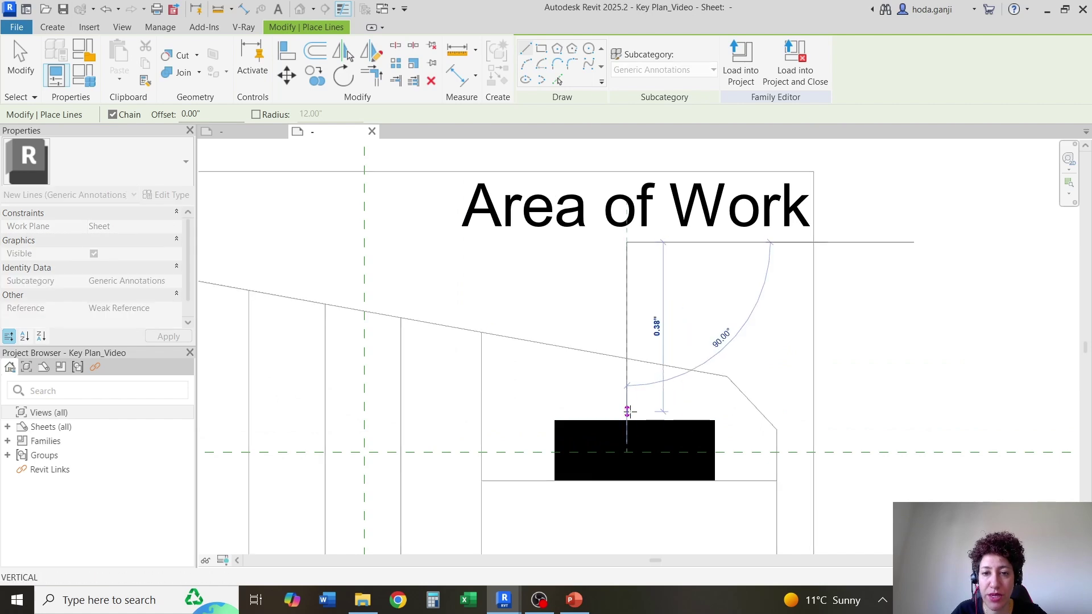
left_click(628, 411)
left_click(655, 387)
key("Escape")
key("Escape")
- Mirror a copy of the arrowhead stroke across the shaft to complete the arrowhead
left_click(641, 396)
left_click(342, 52)
left_click(626, 322)
left_click(706, 343)
scroll(728, 324, "down", 3)
scroll(714, 441, "up", 2)
scroll(574, 300, "down", 2)
scroll(635, 378, "up", 2)
- Tie the visibility of the arrow lines, note and black highlight to a new 'Area of Work' parameter
left_click(644, 258)
left_click(661, 309, "ctrl")
left_click(630, 311, "ctrl")
left_click(599, 189, "ctrl")
left_click(675, 336, "ctrl")
left_click(190, 228)
left_click(266, 386)
type("Are")
left_click(459, 425)
left_click(390, 420)
key("Escape")
- Nudge the Area of Work note slightly to the left
scroll(710, 378, "down", 2)
scroll(508, 448, "up", 1)
scroll(505, 450, "down", 1)
left_click(704, 220)
left_click_drag(705, 219, 701, 220)
left_click(853, 223)
- Load the key plan into the ANSI C Titleblock_Video sheet and select the placed symbol
left_click(535, 63)
left_click(433, 404)
scroll(433, 404, "up", 3)
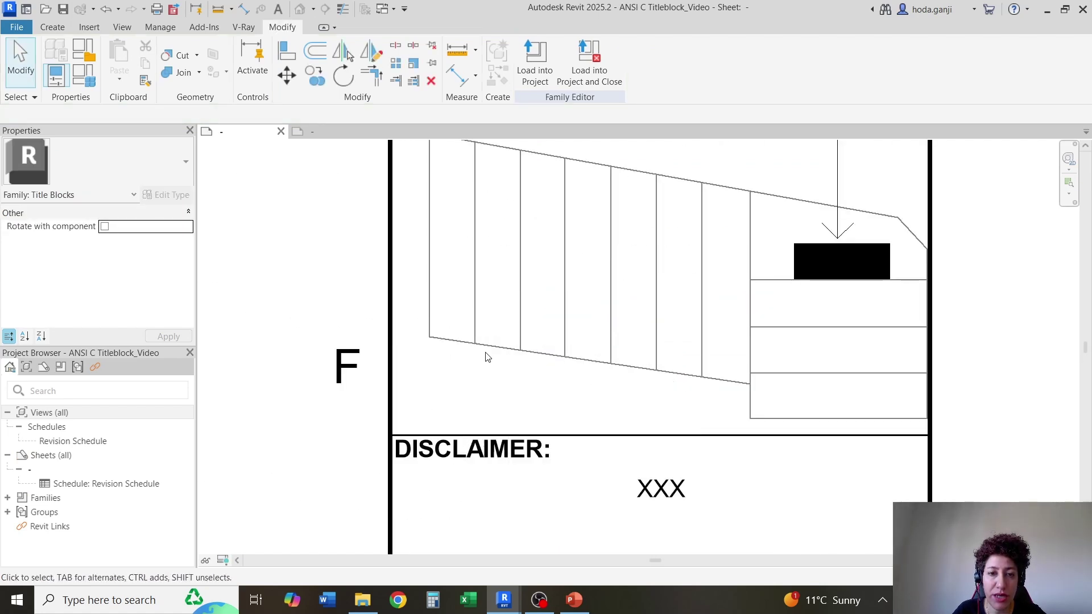
- Move the key plan with MV so it snaps onto the border corner above DISCLAIMER
key("Escape")
key("m")
key("v")
scroll(347, 423, "up", 3)
scroll(449, 449, "up", 1)
left_click(456, 442)
scroll(456, 441, "up", 3)
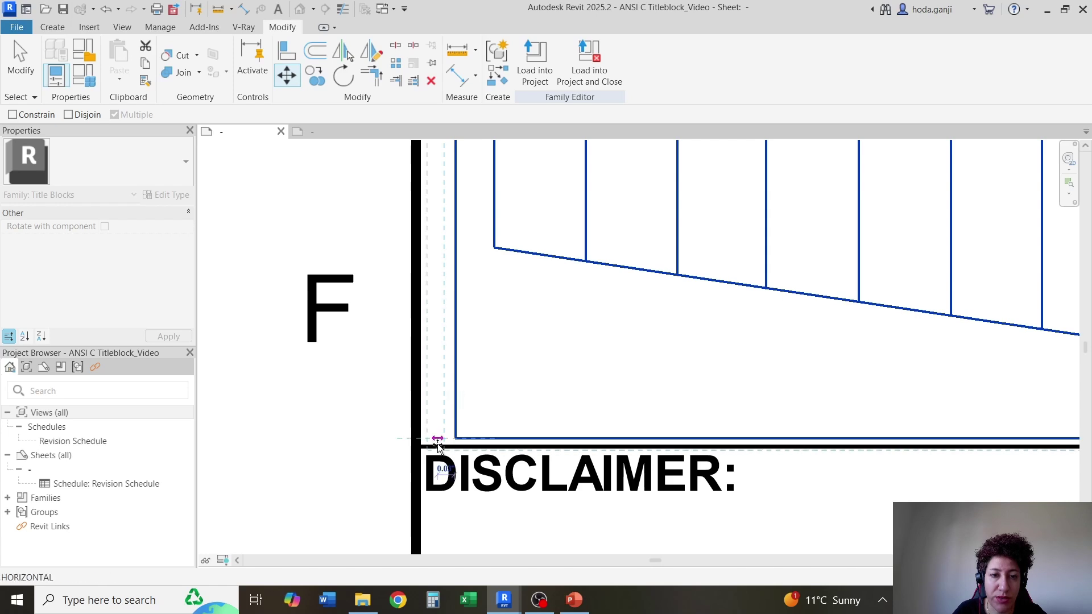